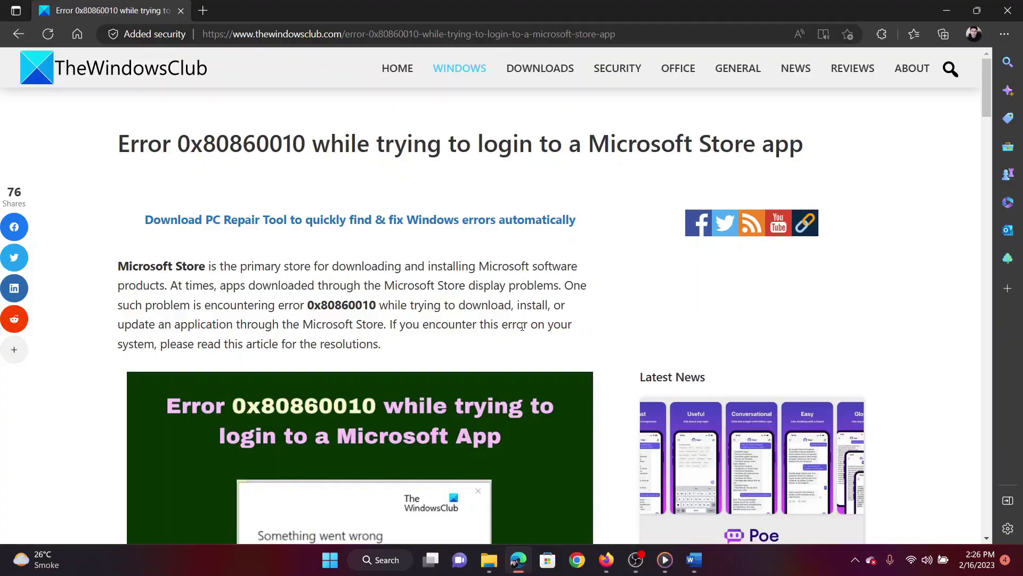
pyautogui.scroll(-1, 523, 328)
pyautogui.scroll(1, 523, 328)
# - Highlight the error code 0x80860010 in the article title, then clear the highlight
pyautogui.moveTo(178, 142); pyautogui.dragTo(306, 146)
pyautogui.click(315, 182)
pyautogui.scroll(-6, 454, 343)
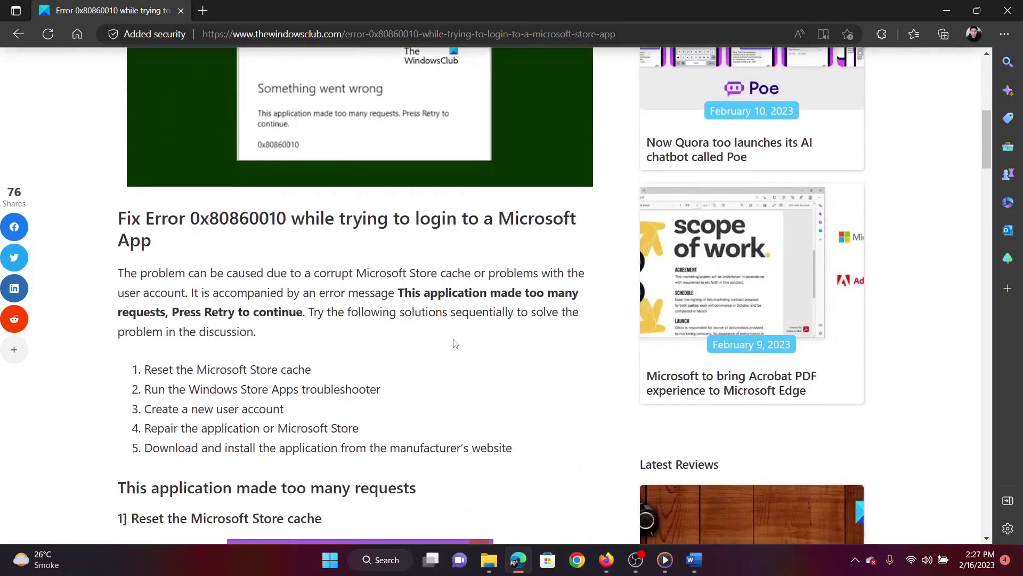
pyautogui.scroll(-1, 455, 343)
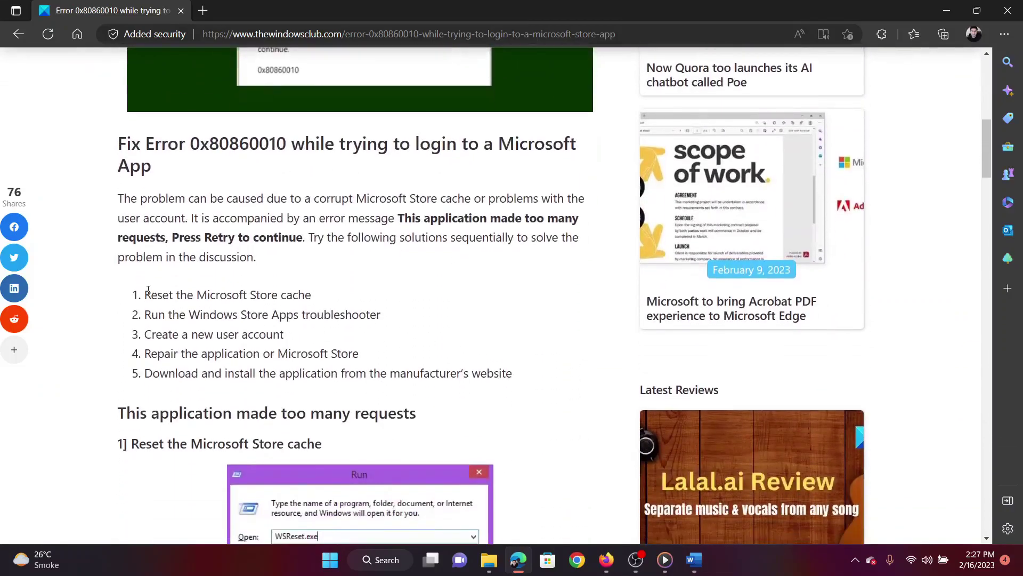
pyautogui.moveTo(145, 294); pyautogui.dragTo(313, 296)
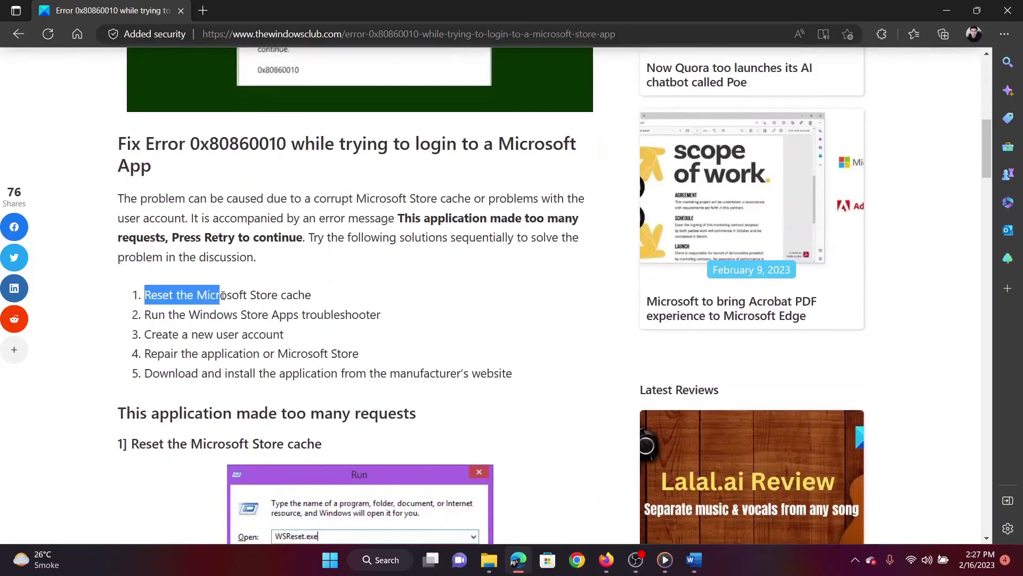
pyautogui.click(352, 306)
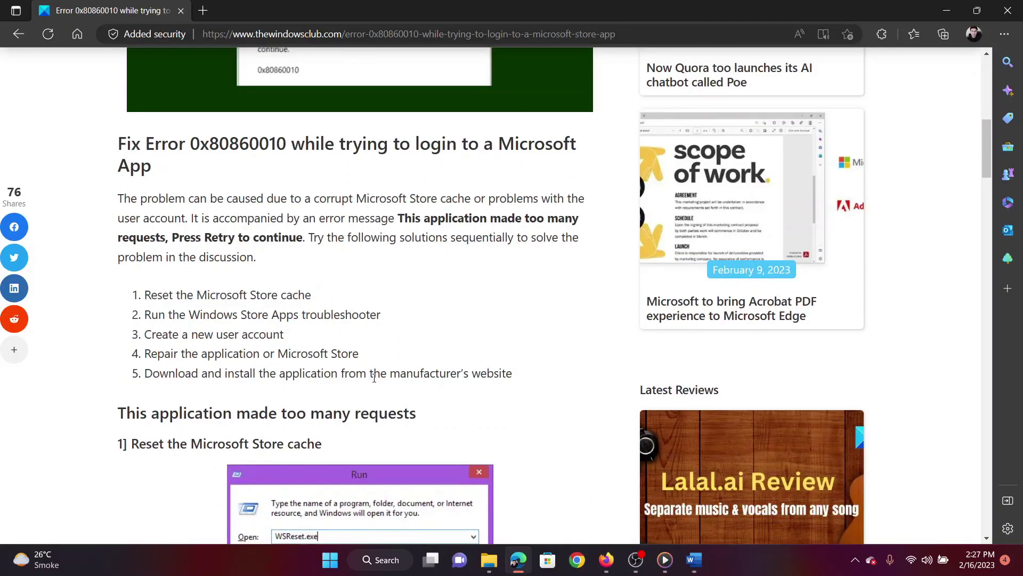
# - Reset the Microsoft Store cache with wsreset from Run, then close the Store window
pyautogui.press('super+r')
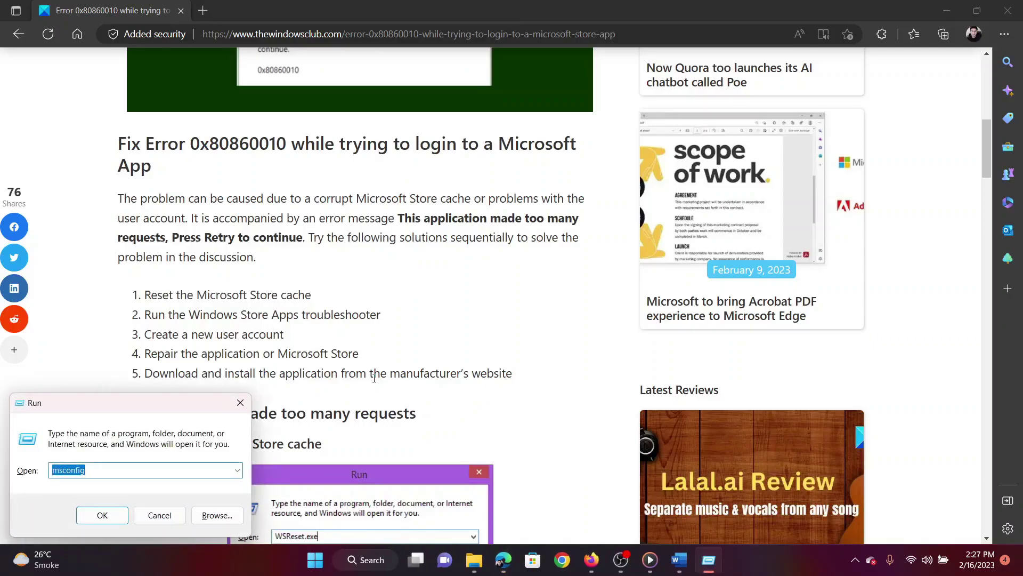
pyautogui.write('wsr')
pyautogui.write('eset')
pyautogui.press('Return')
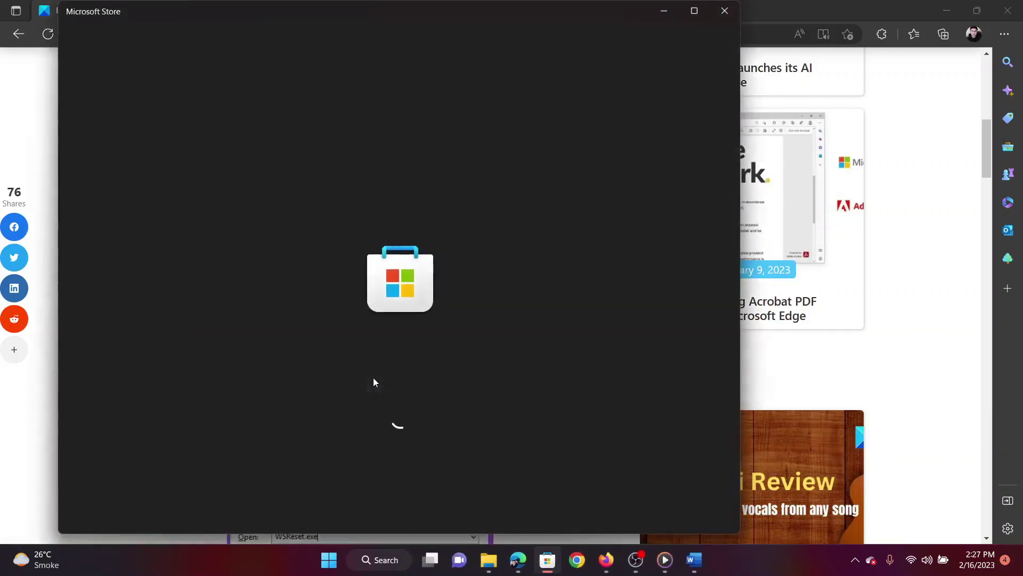
pyautogui.click(725, 13)
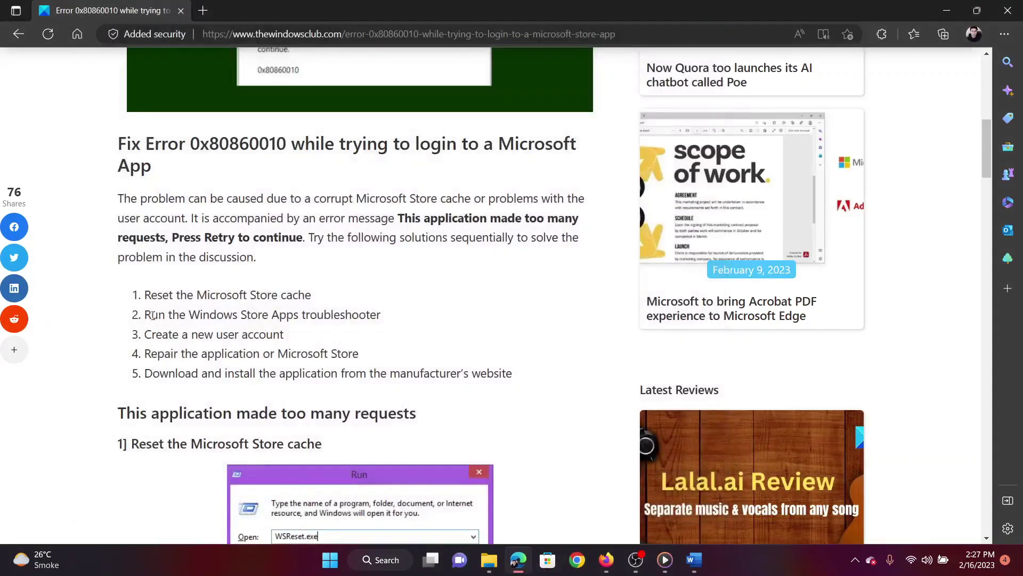
# - Highlight and deselect the article's second fix about the Store Apps troubleshooter
pyautogui.moveTo(150, 314); pyautogui.dragTo(379, 314)
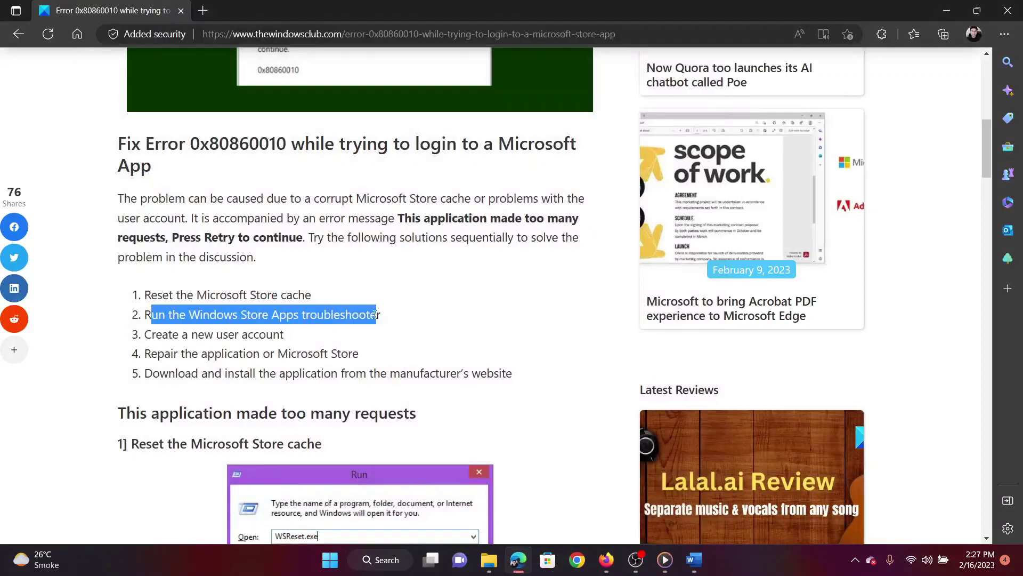
pyautogui.click(360, 342)
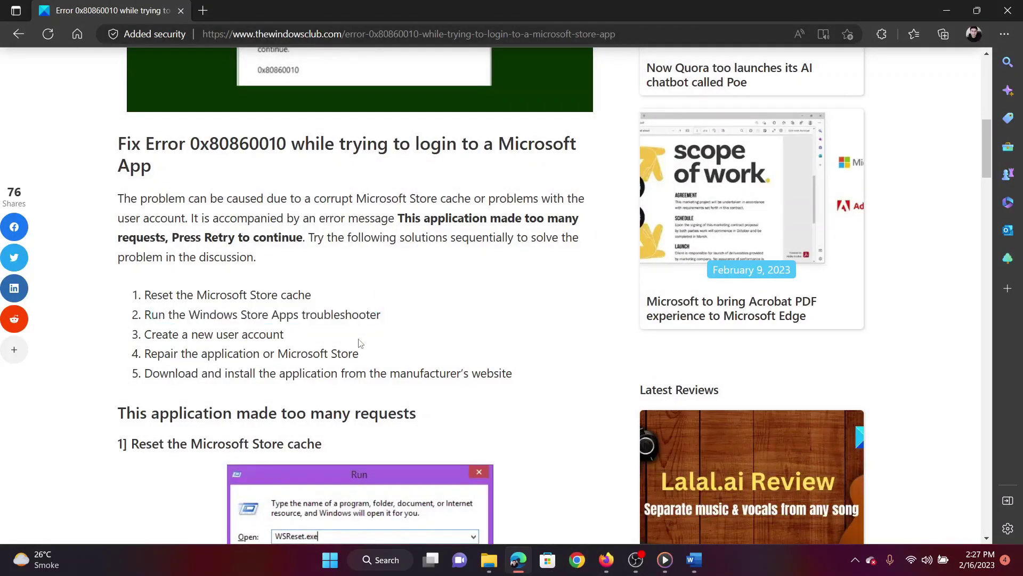
pyautogui.rightClick(329, 560)
# - Start the Windows Store Apps troubleshooter under Troubleshoot > Other troubleshooters, then cancel it and close Settings
pyautogui.click(328, 422)
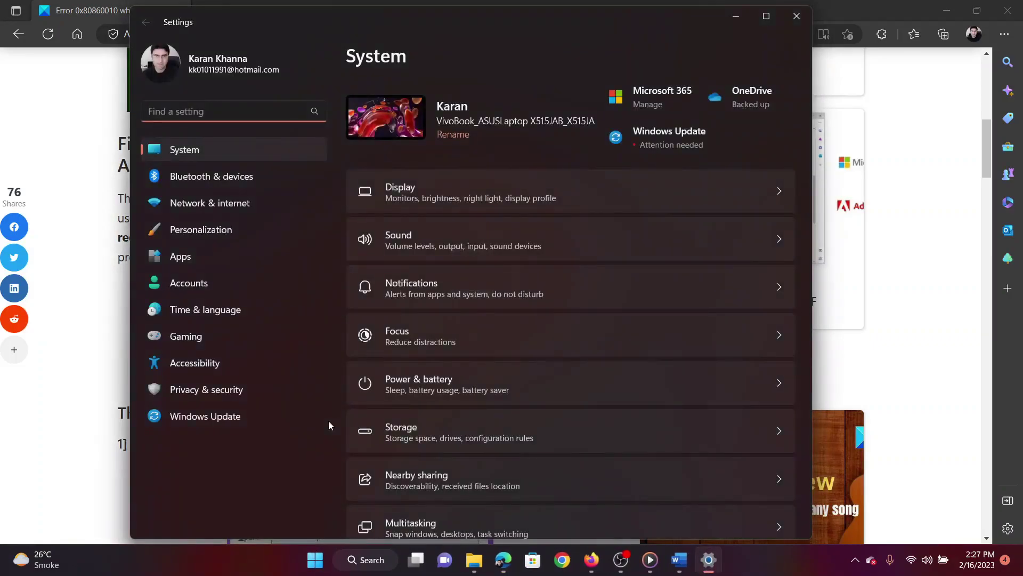
pyautogui.click(262, 147)
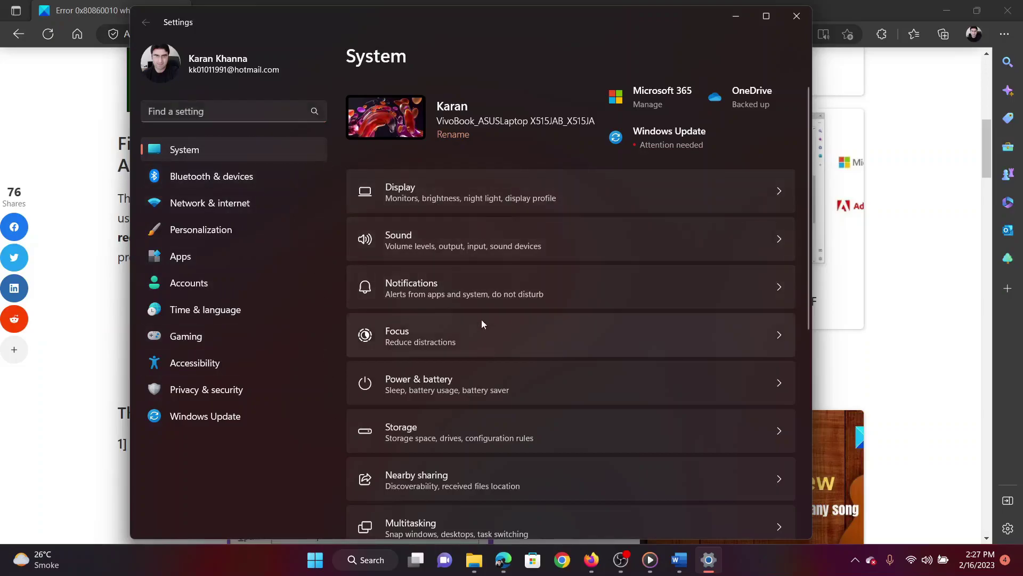
pyautogui.scroll(-3, 484, 342)
pyautogui.scroll(-2, 485, 343)
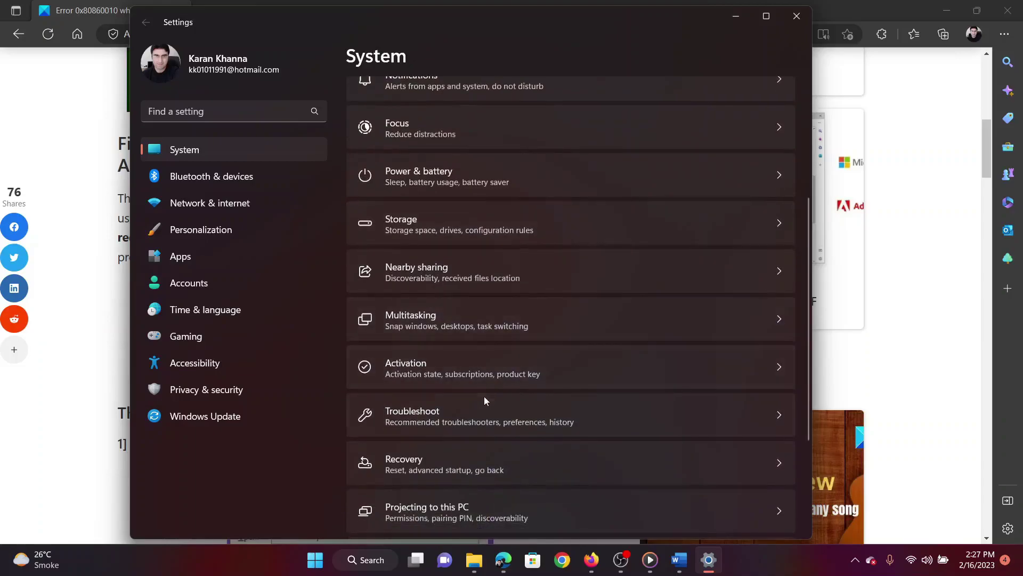
pyautogui.click(480, 422)
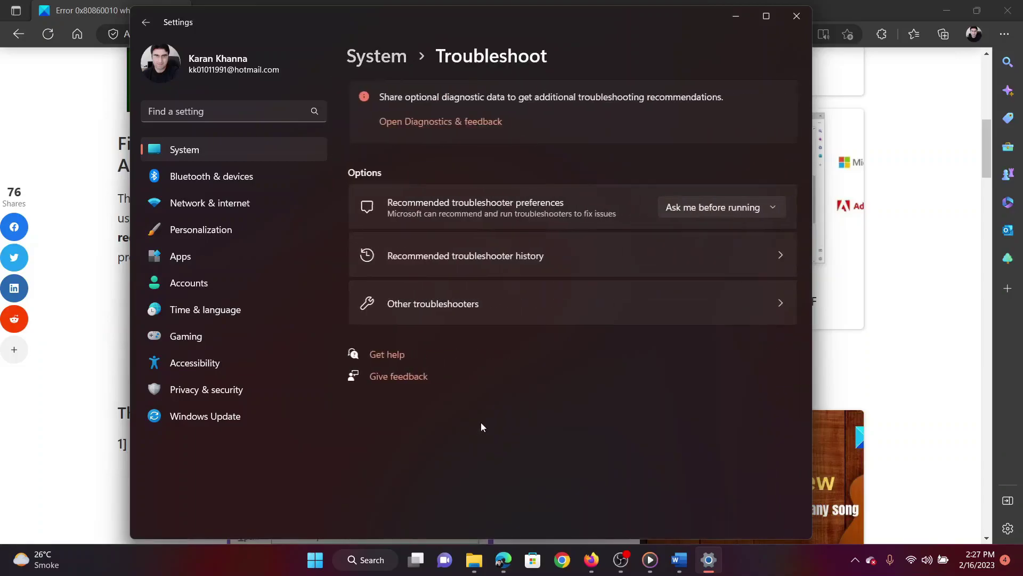
pyautogui.click(485, 312)
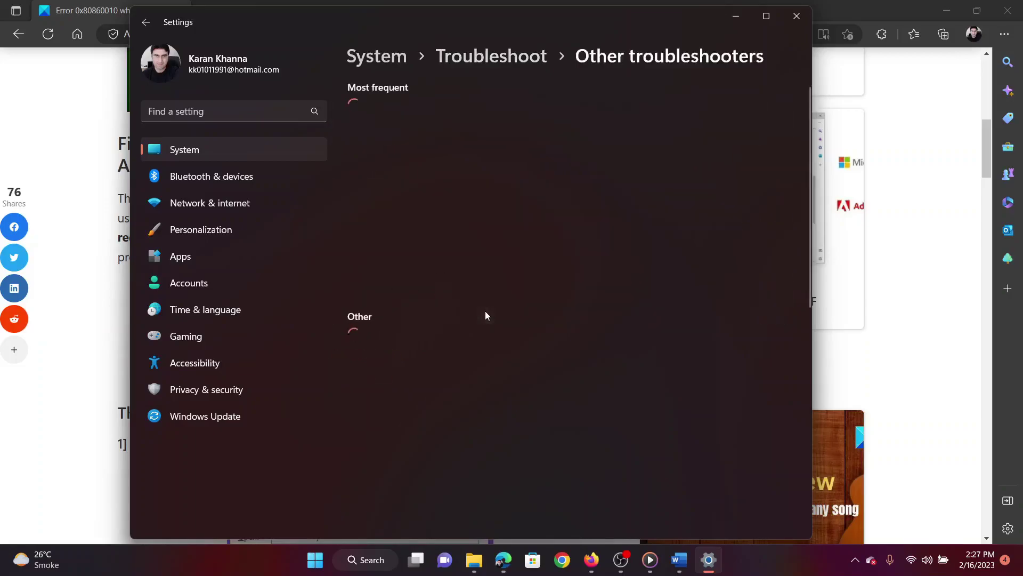
pyautogui.scroll(-8, 485, 310)
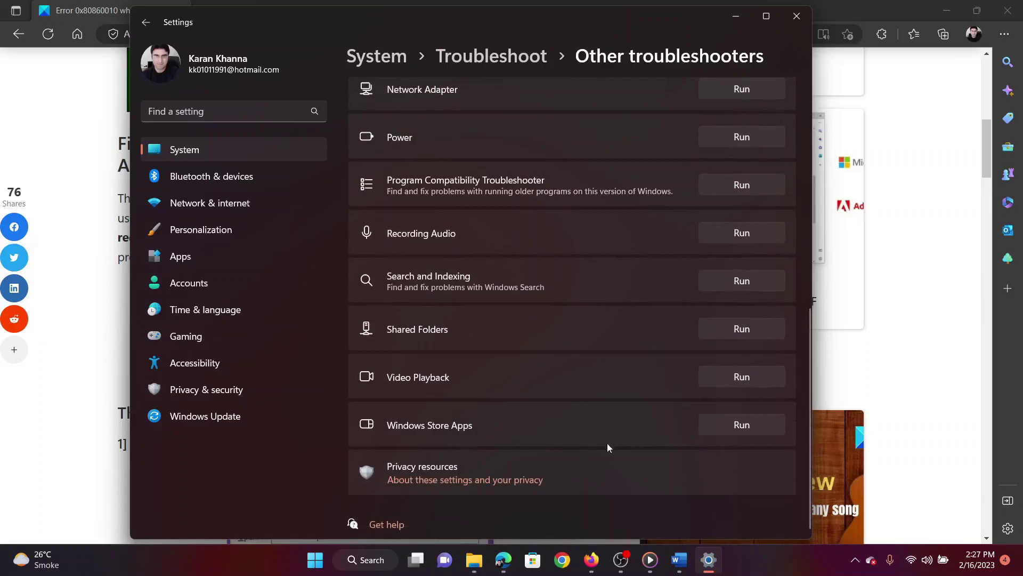
pyautogui.click(743, 424)
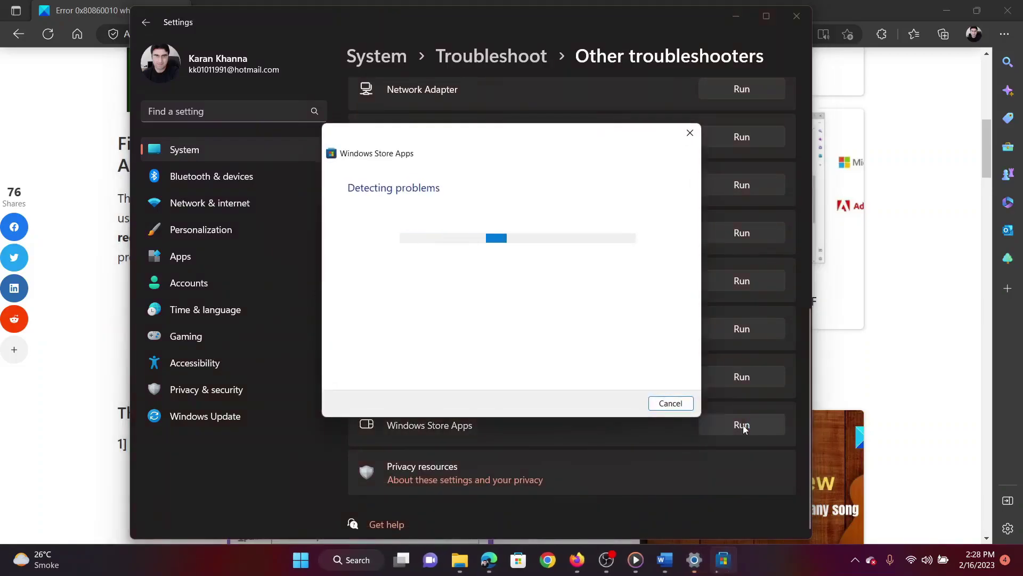
pyautogui.click(671, 403)
pyautogui.click(796, 16)
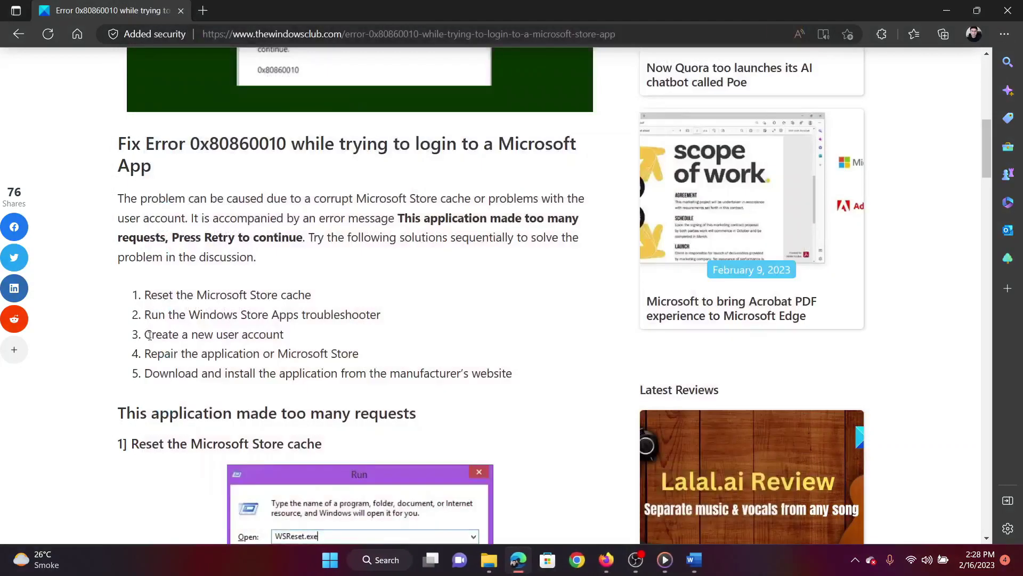
# - Under Accounts > Other users, add an account without the person's sign-in information
pyautogui.moveTo(149, 333); pyautogui.dragTo(281, 334)
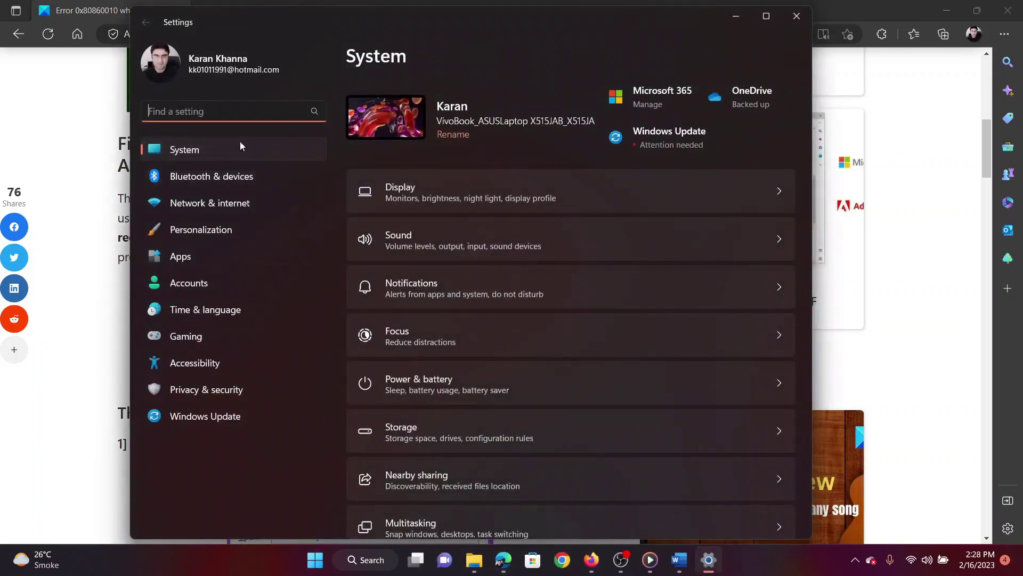
pyautogui.click(202, 287)
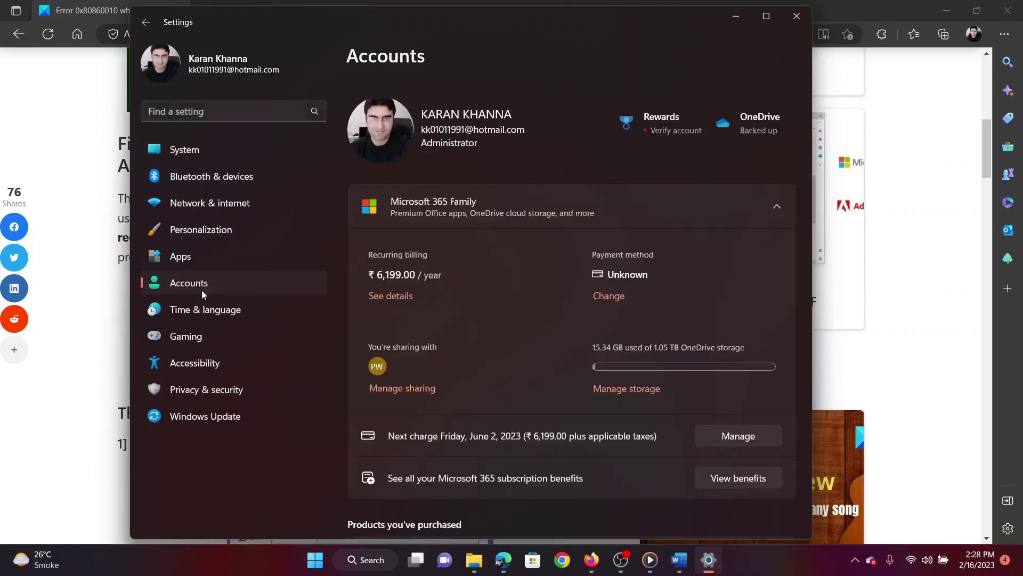
pyautogui.scroll(-4, 475, 366)
pyautogui.scroll(-3, 494, 386)
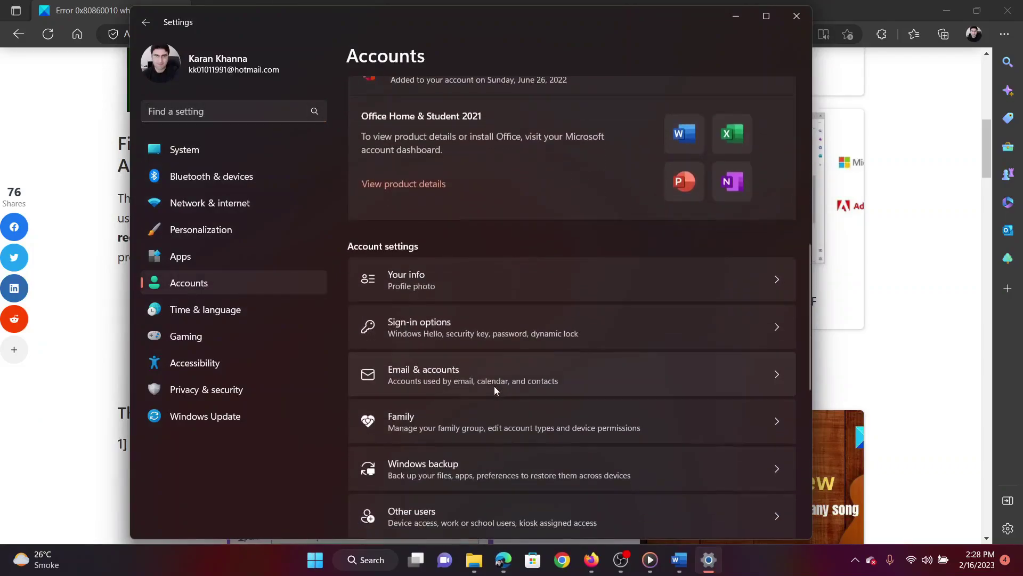
pyautogui.scroll(-3, 494, 386)
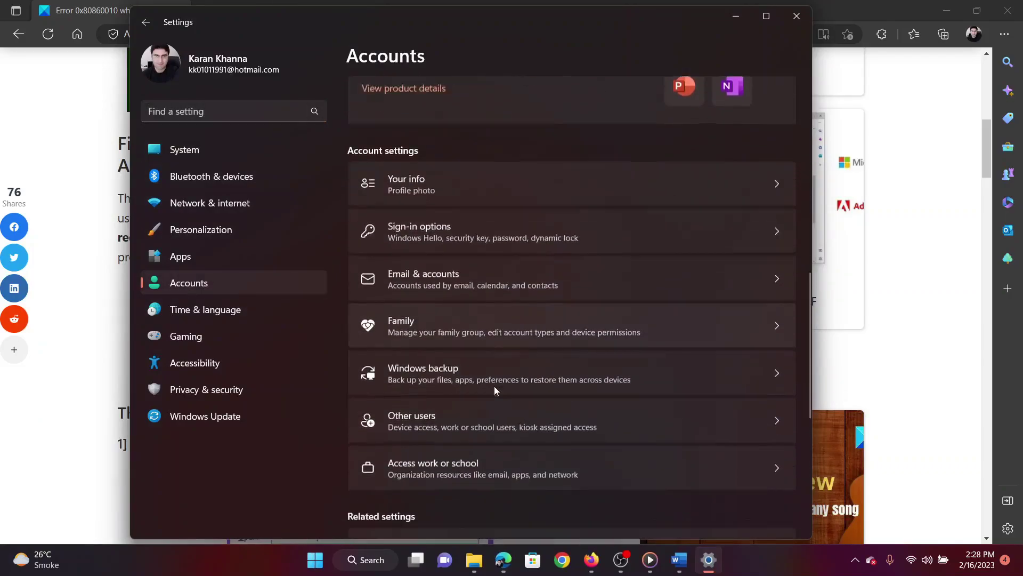
pyautogui.click(494, 383)
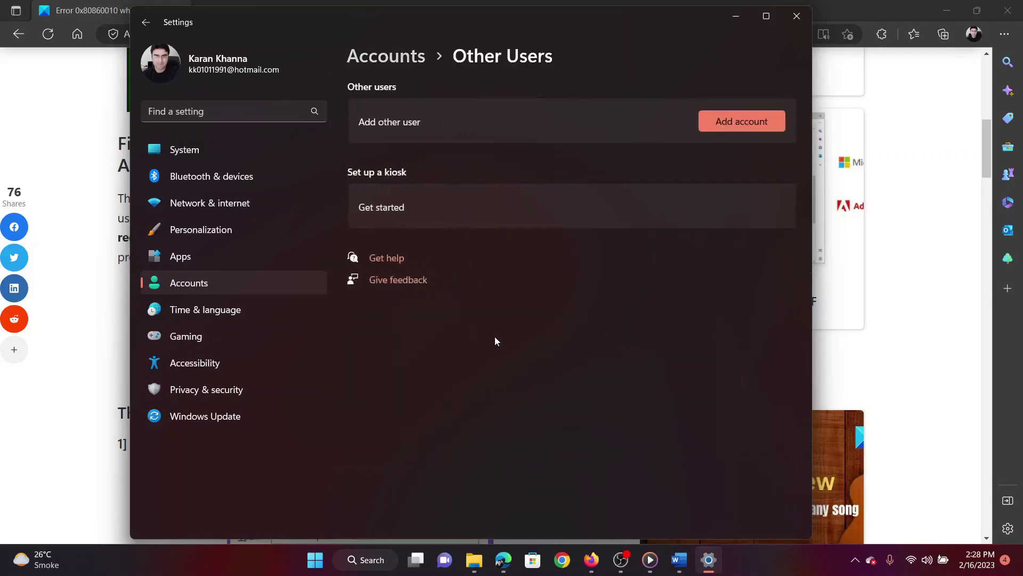
pyautogui.click(738, 118)
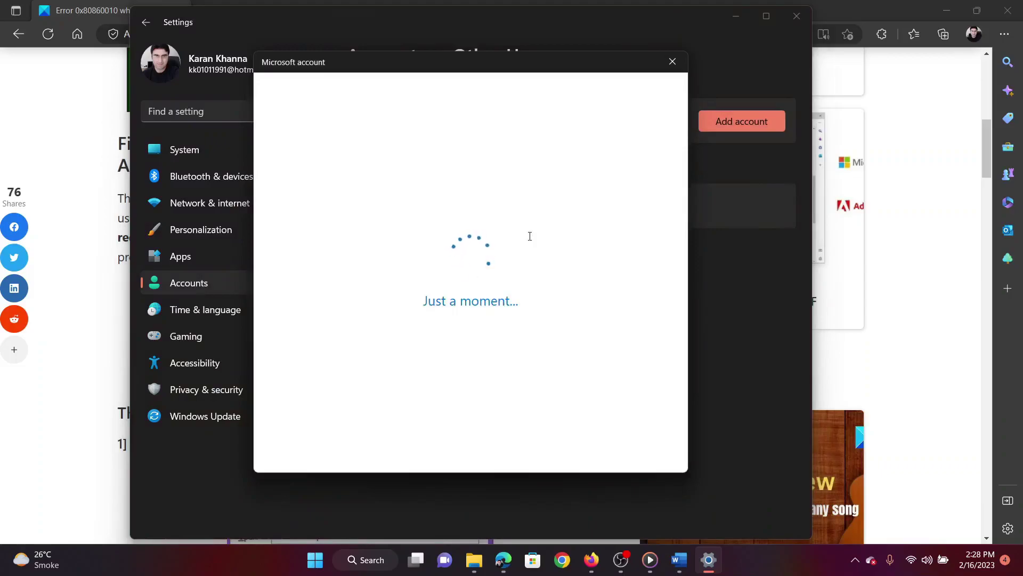
pyautogui.click(485, 323)
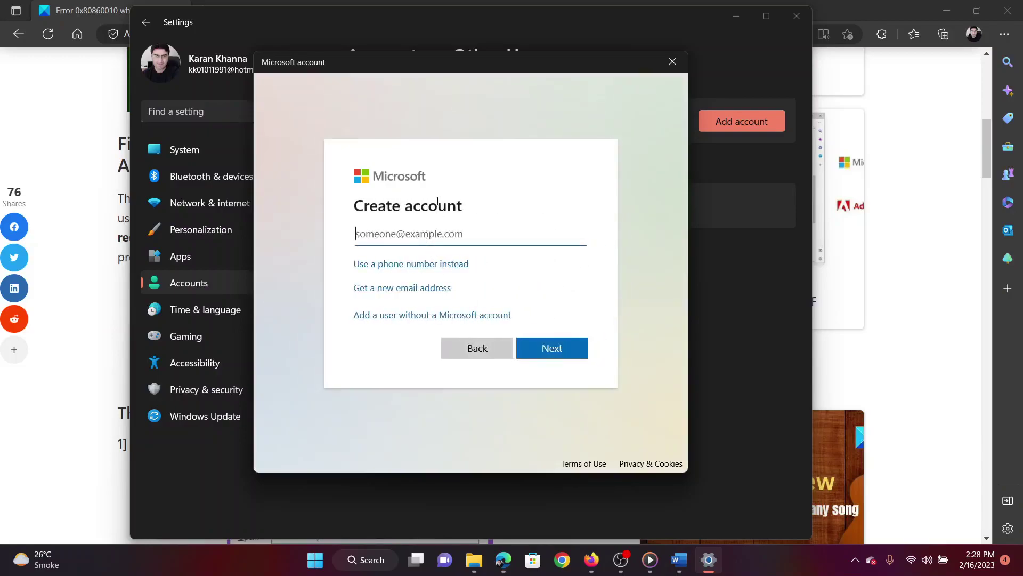
pyautogui.click(102, 450)
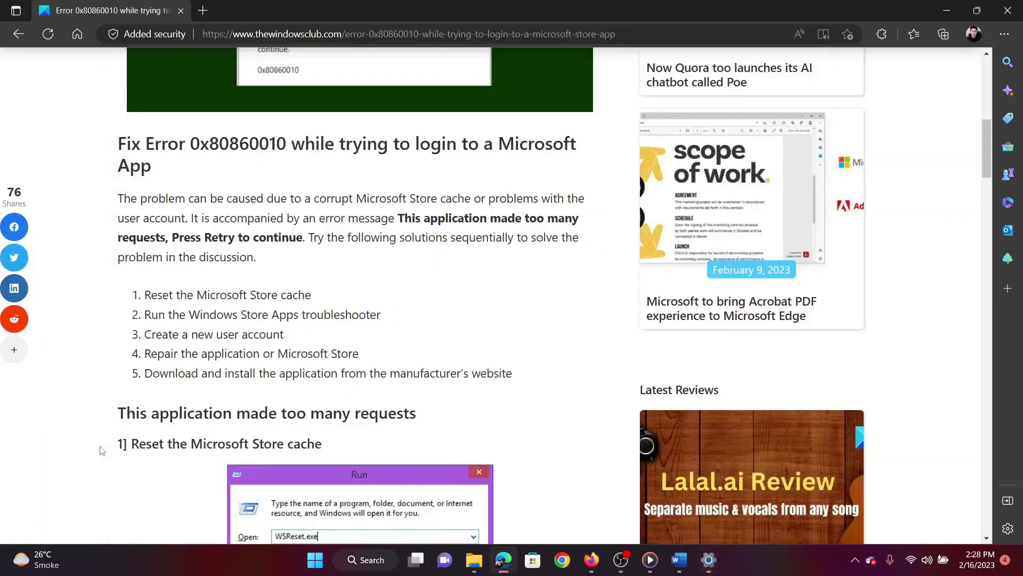
pyautogui.moveTo(148, 353); pyautogui.dragTo(352, 355)
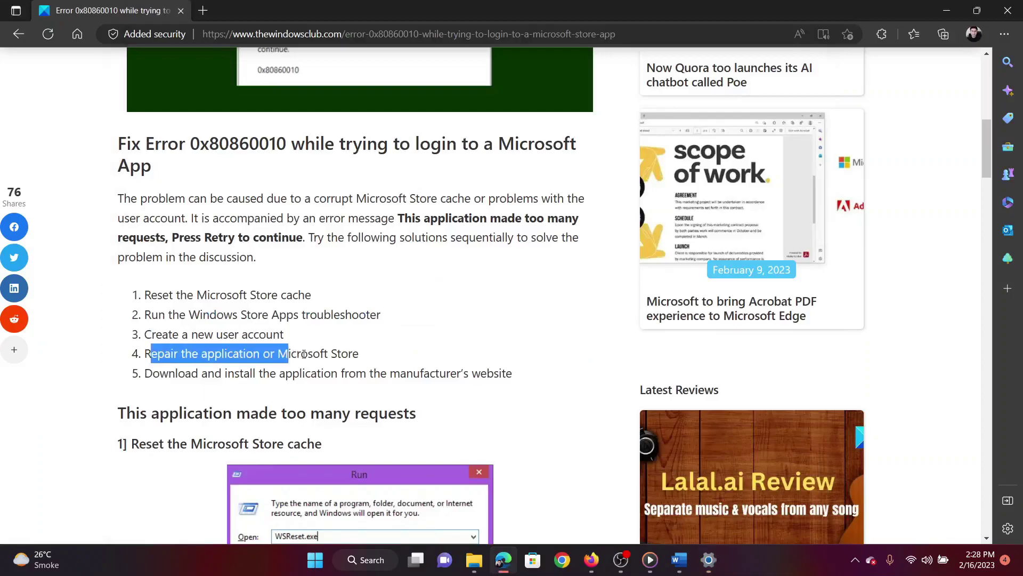
pyautogui.click(341, 376)
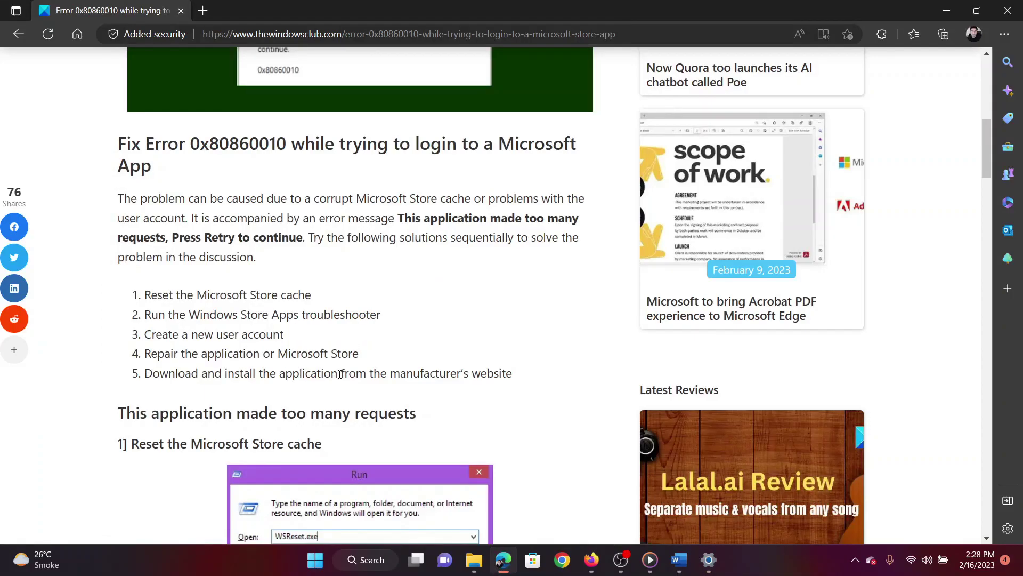
# - Bring Windows Settings back into view and close the Create account form
pyautogui.rightClick(316, 560)
pyautogui.click(312, 421)
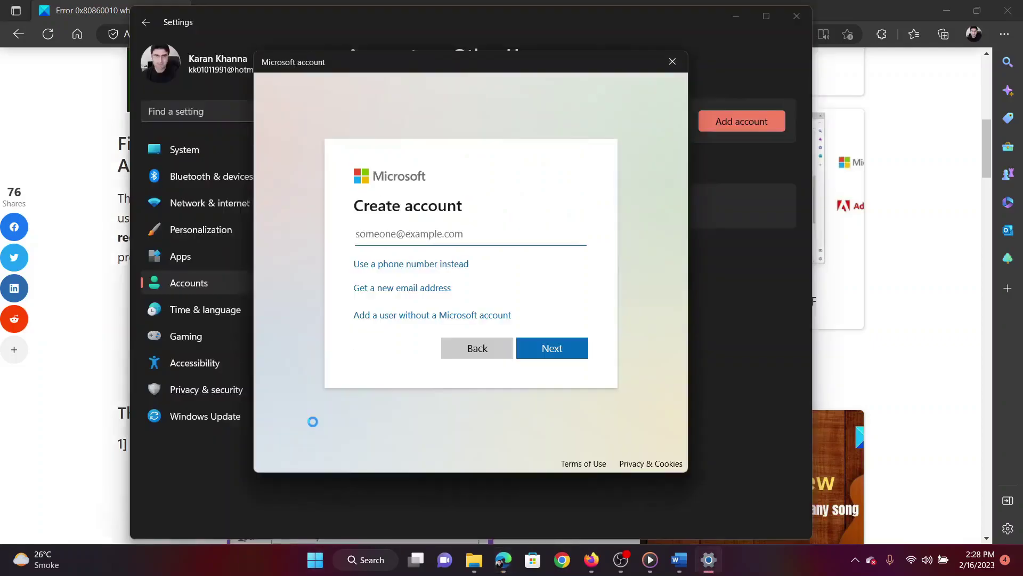
pyautogui.click(672, 62)
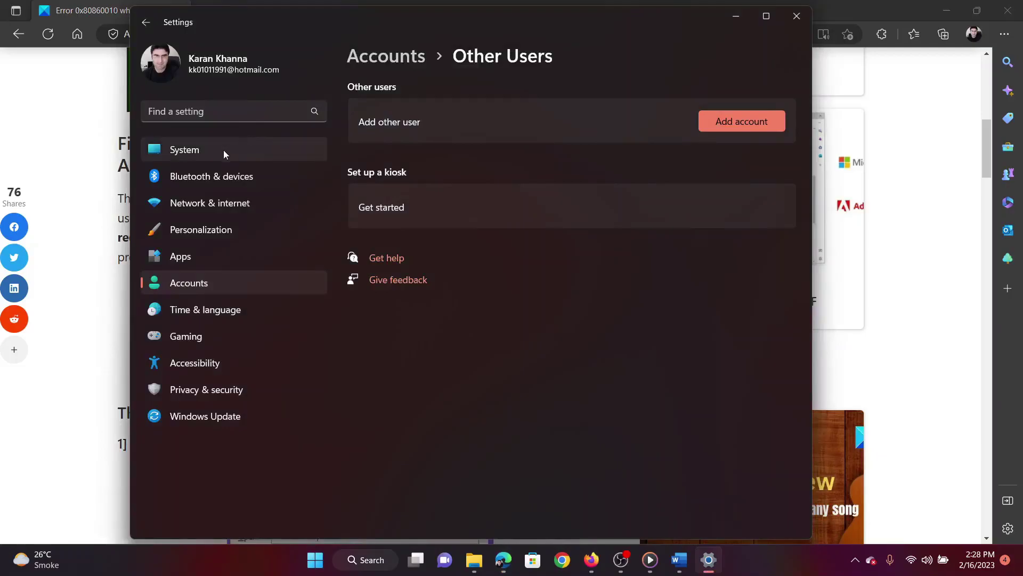
# - Open Clipchamp's Advanced options page from Apps > Installed apps
pyautogui.click(204, 256)
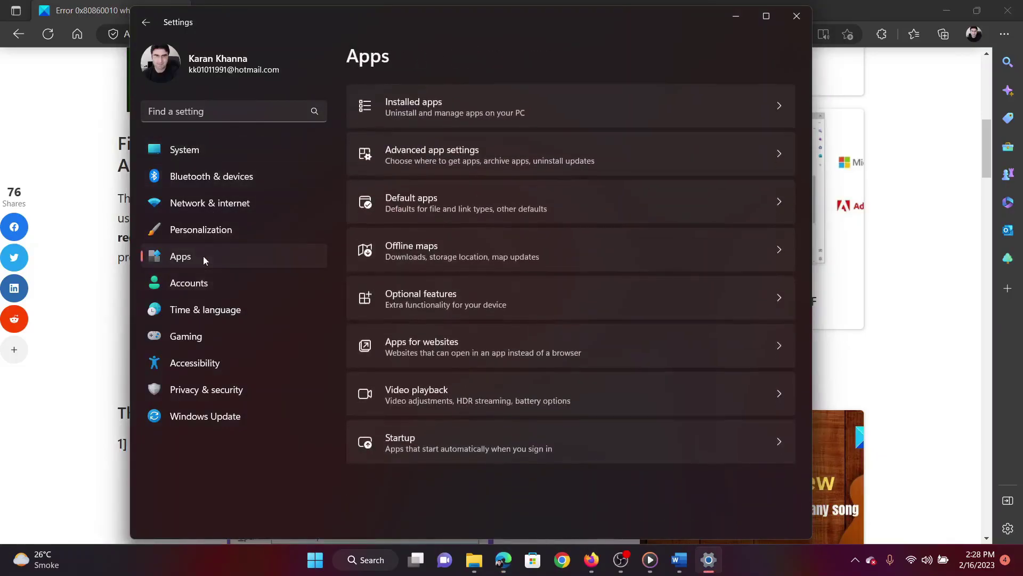
pyautogui.click(459, 98)
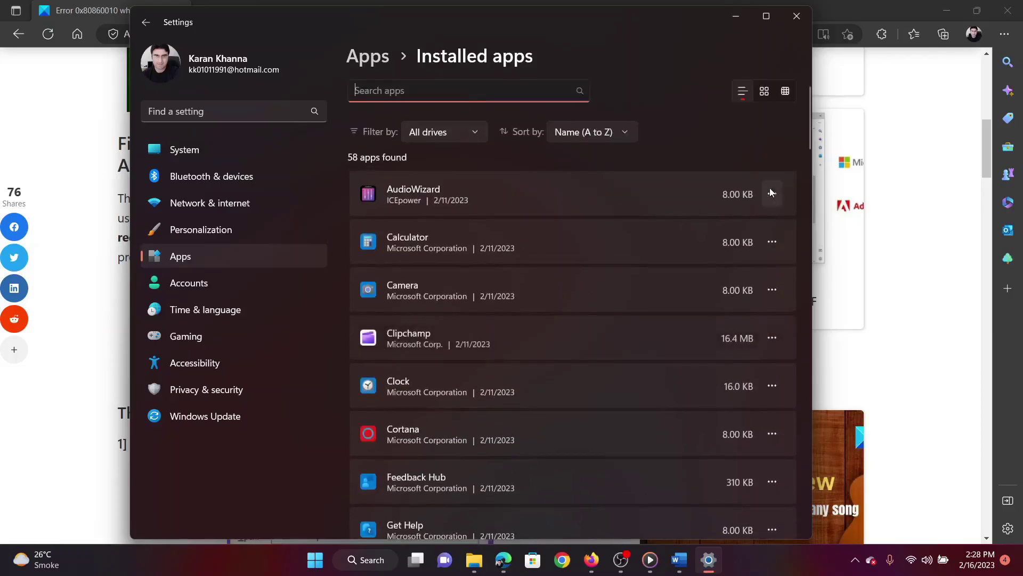
pyautogui.click(771, 337)
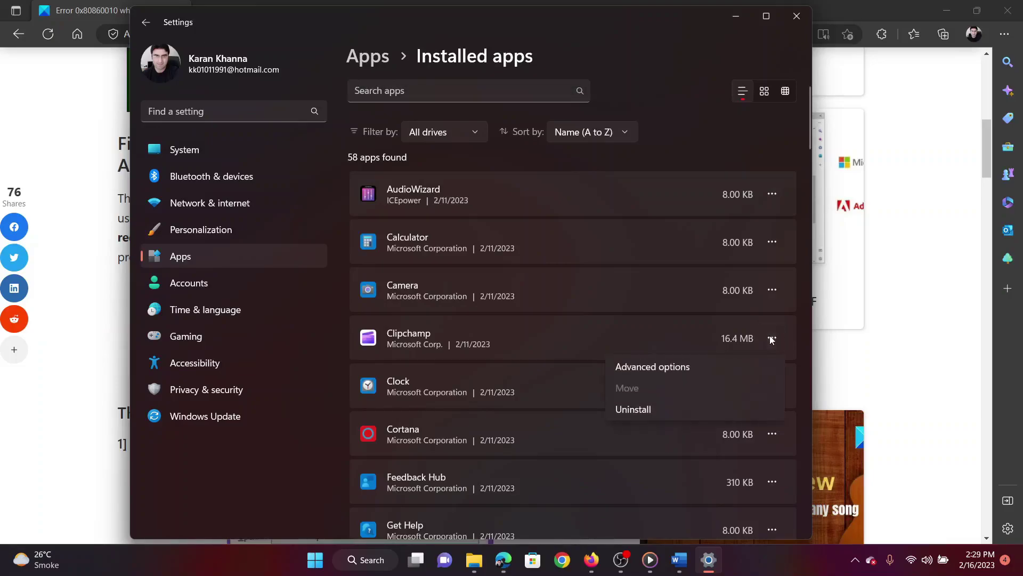
pyautogui.click(684, 369)
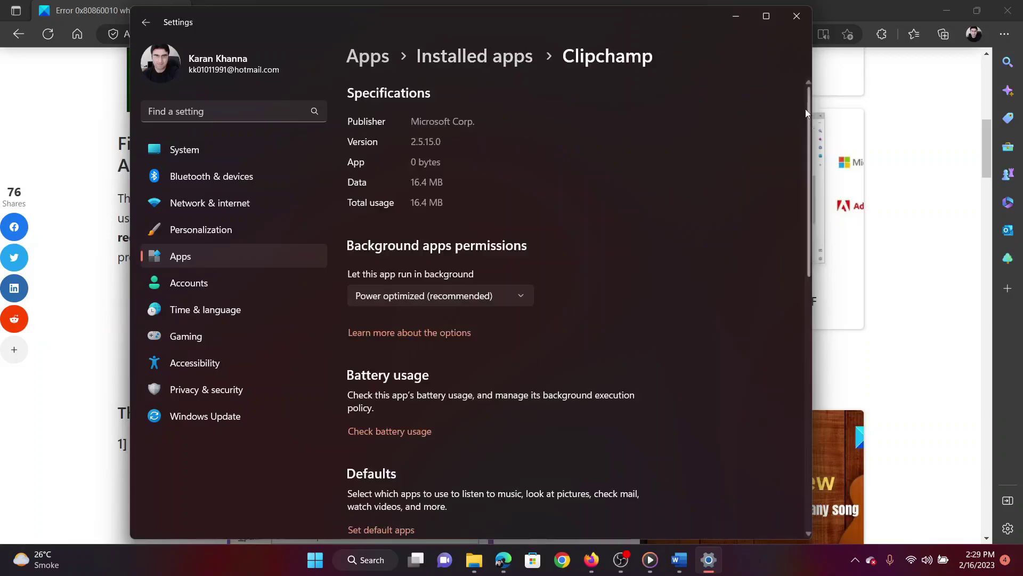
pyautogui.moveTo(807, 109); pyautogui.dragTo(798, 304)
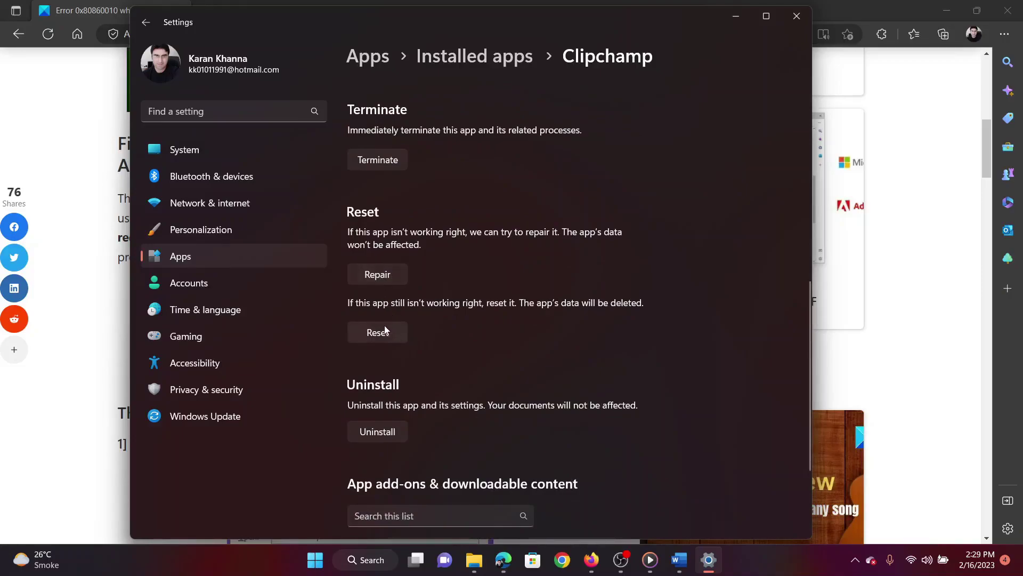
# - Return to the article in Edge and highlight, then deselect, the error named in its title
pyautogui.click(106, 300)
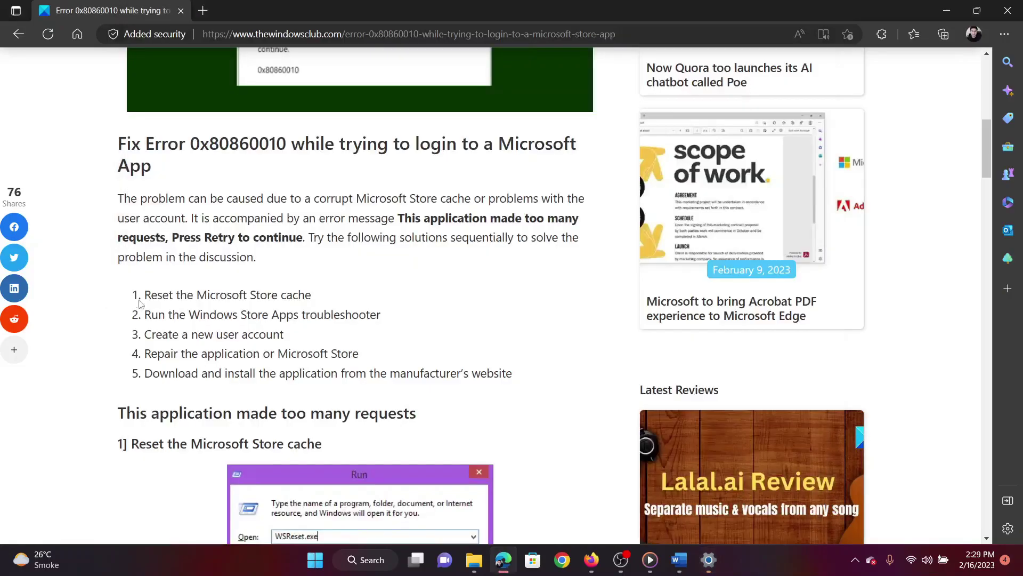
pyautogui.scroll(10, 194, 304)
pyautogui.moveTo(190, 144); pyautogui.dragTo(720, 144)
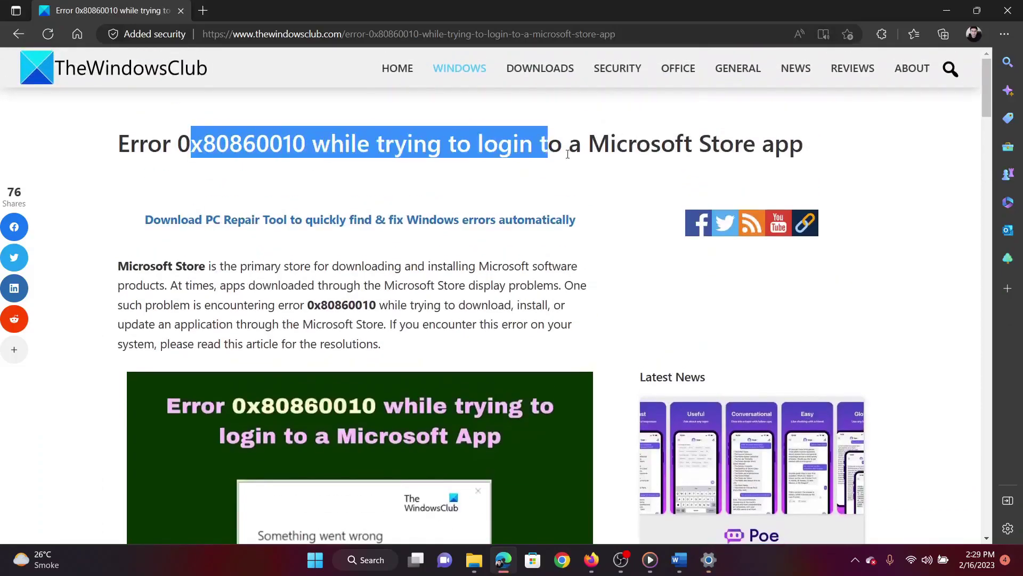
pyautogui.click(563, 294)
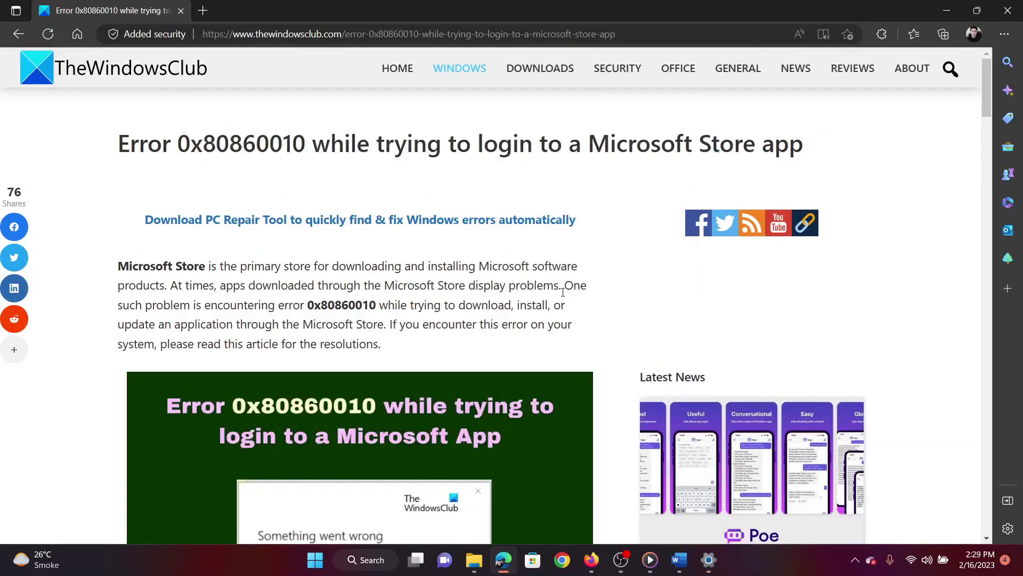